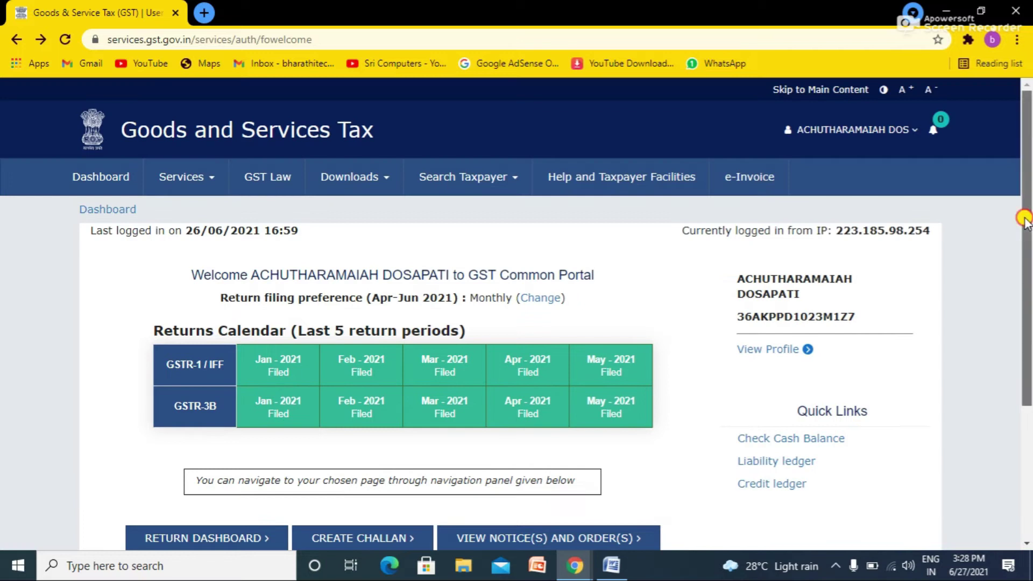
Open the Annual Return page and search for the annual returns of financial year 2019-20.
{"action": "left_click_drag", "start_coordinate": [1028, 220], "coordinate": [1029, 349]}
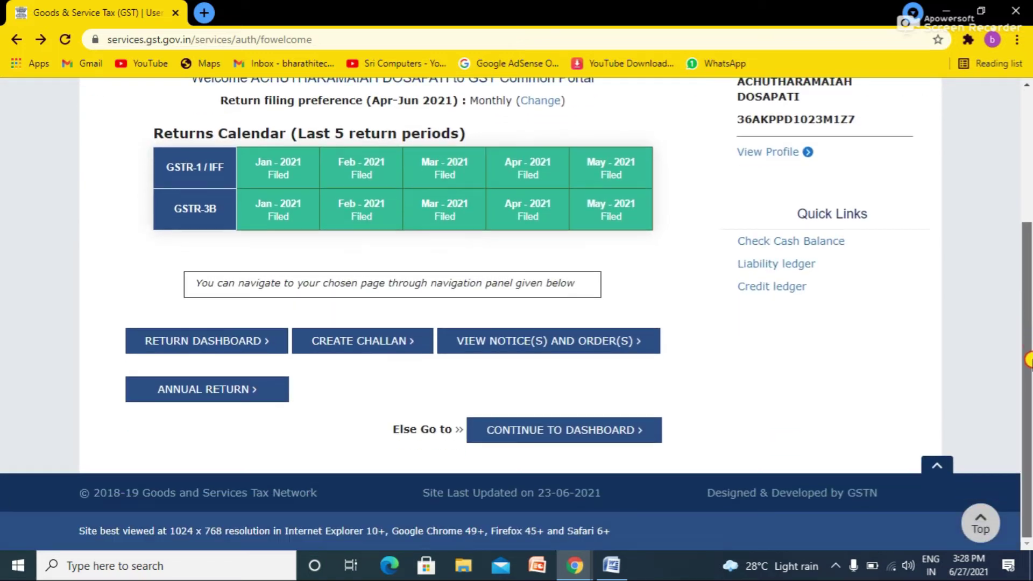
{"action": "left_click", "coordinate": [194, 401]}
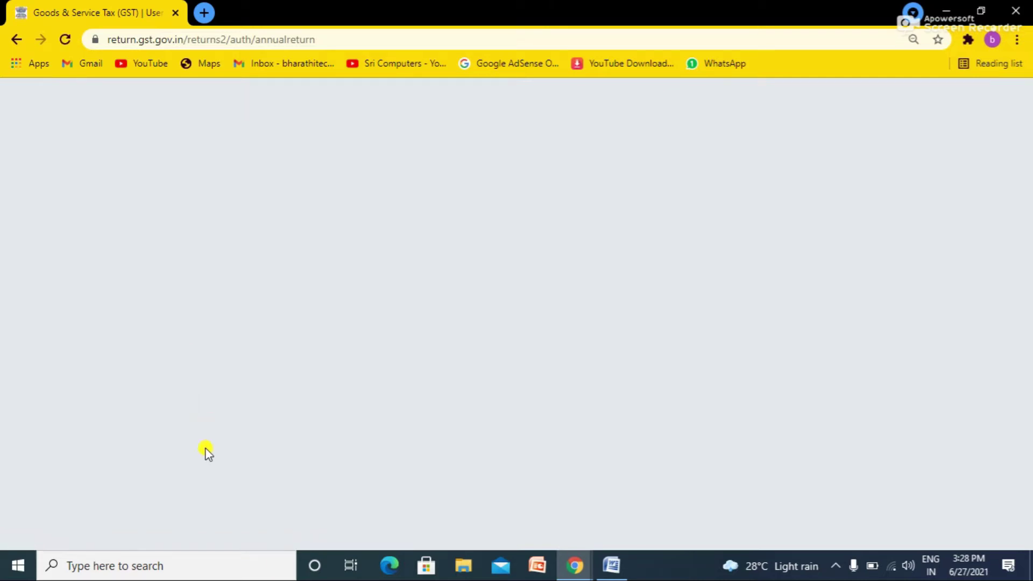
{"action": "left_click", "coordinate": [309, 317]}
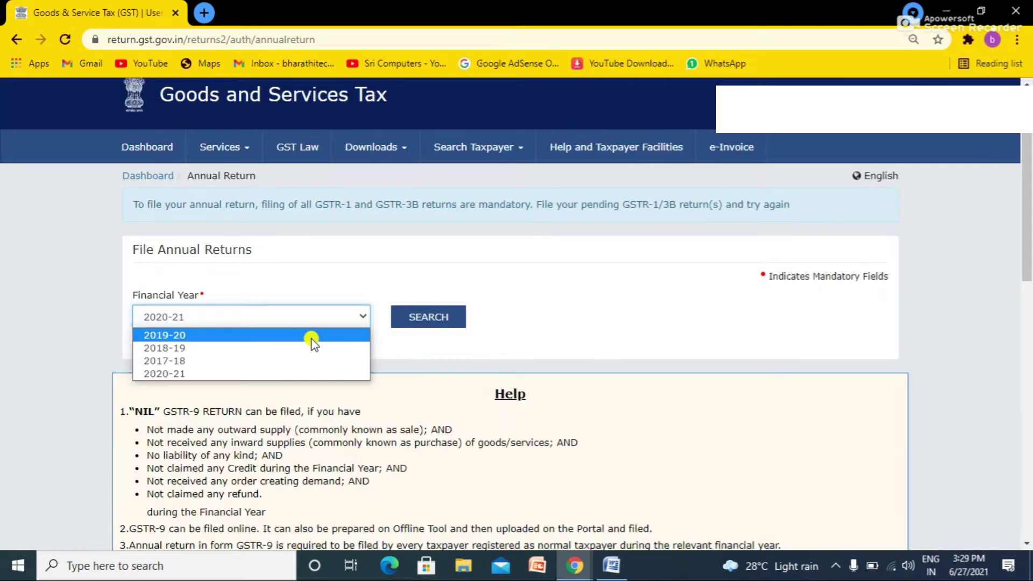
{"action": "left_click", "coordinate": [311, 336]}
{"action": "left_click", "coordinate": [419, 317]}
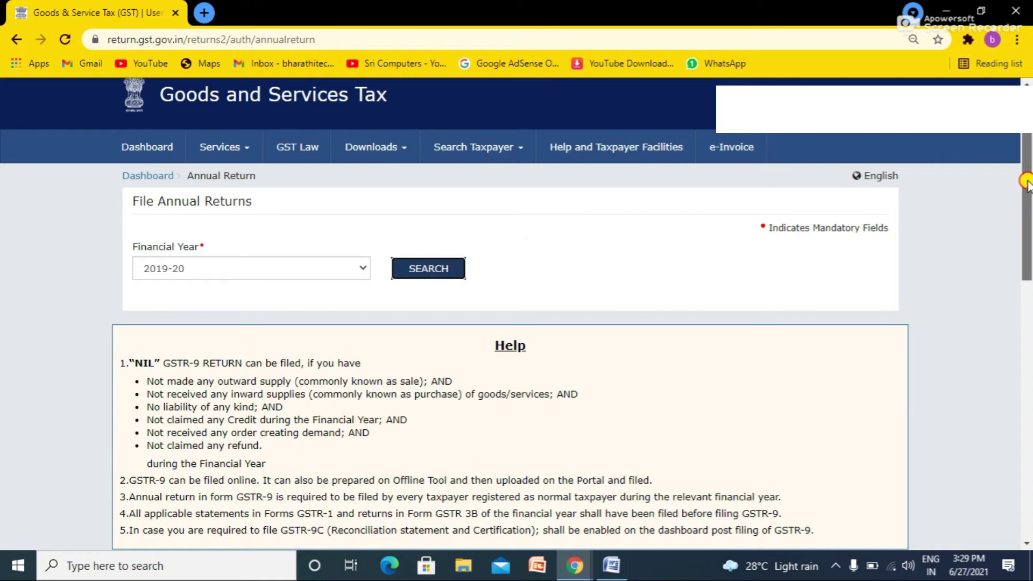
Start preparing the GSTR-9 annual return online, answer No to filing a Nil return and continue to the GSTR-9 dashboard.
{"action": "left_click_drag", "start_coordinate": [1027, 183], "coordinate": [1029, 317]}
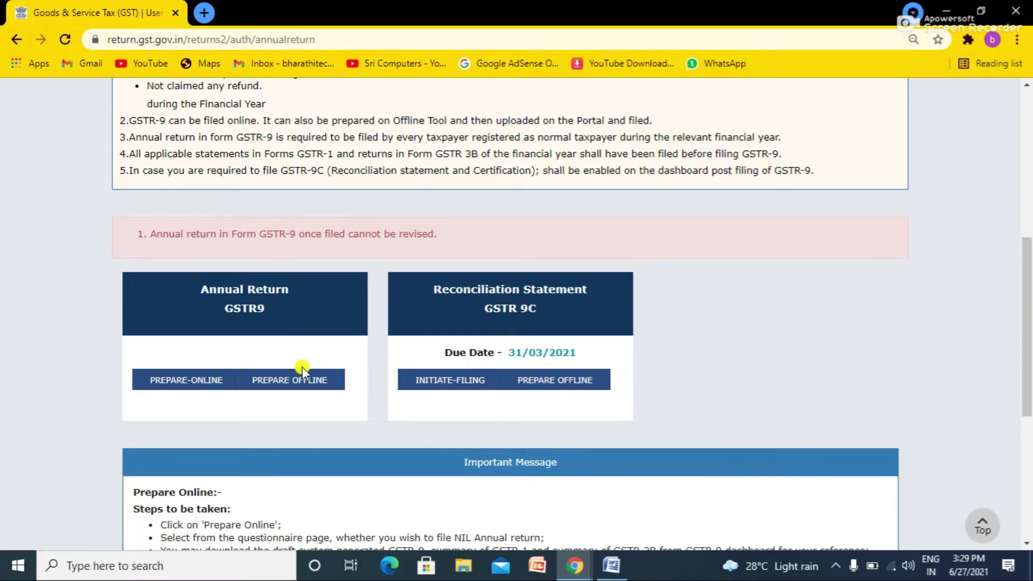
{"action": "left_click", "coordinate": [211, 383]}
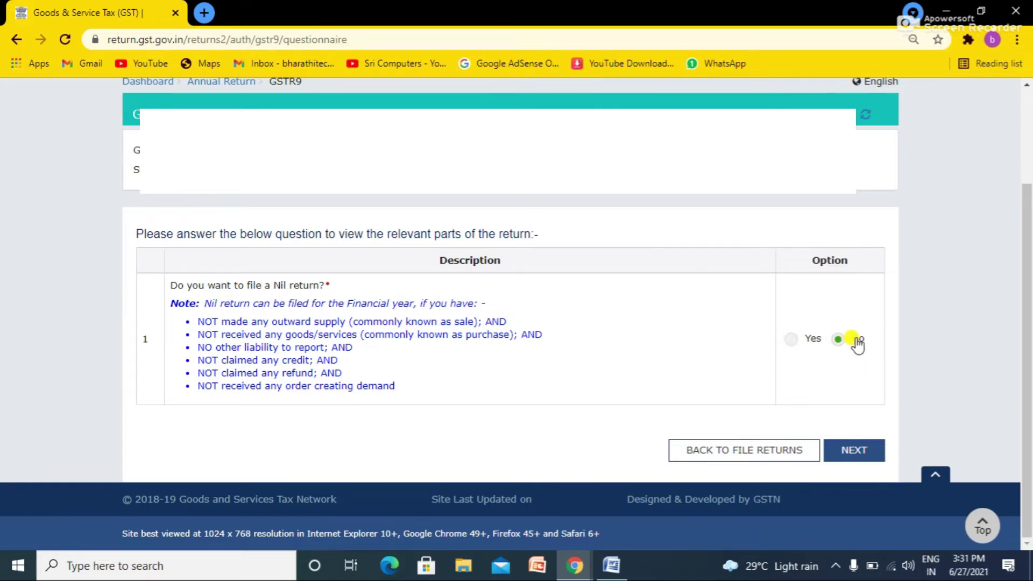
{"action": "left_click", "coordinate": [854, 450]}
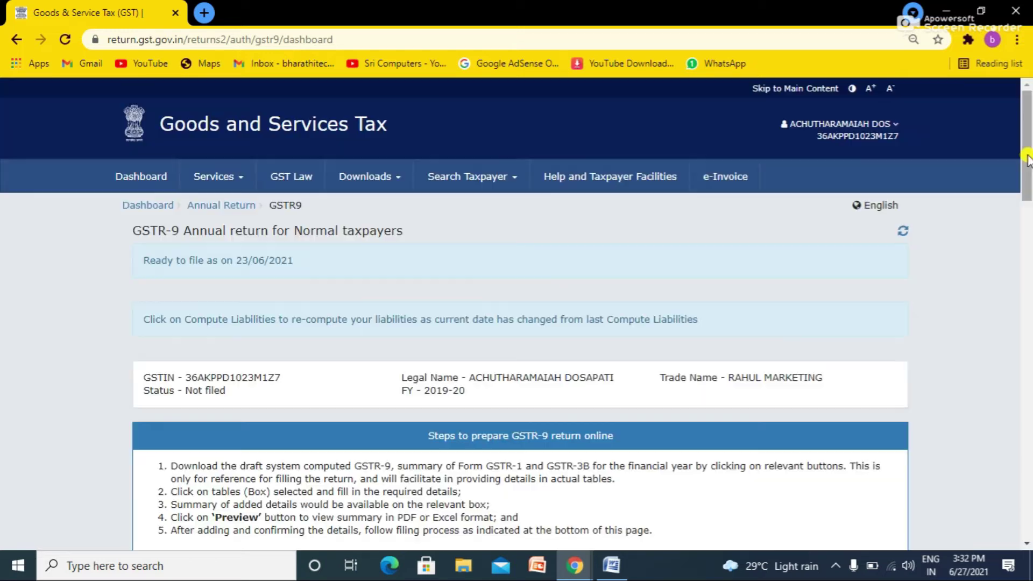
Open table 4 on advances, inward and outward supplies with tax payable, examine its rows and return to the GSTR-9 dashboard.
{"action": "left_click_drag", "start_coordinate": [1027, 162], "coordinate": [1028, 264]}
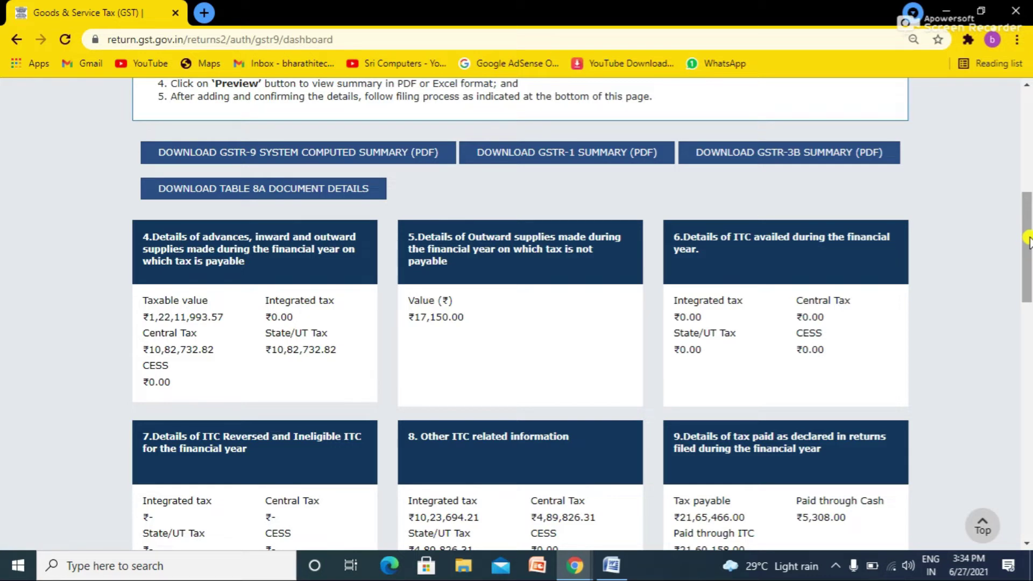
{"action": "left_click_drag", "start_coordinate": [1029, 241], "coordinate": [1029, 254]}
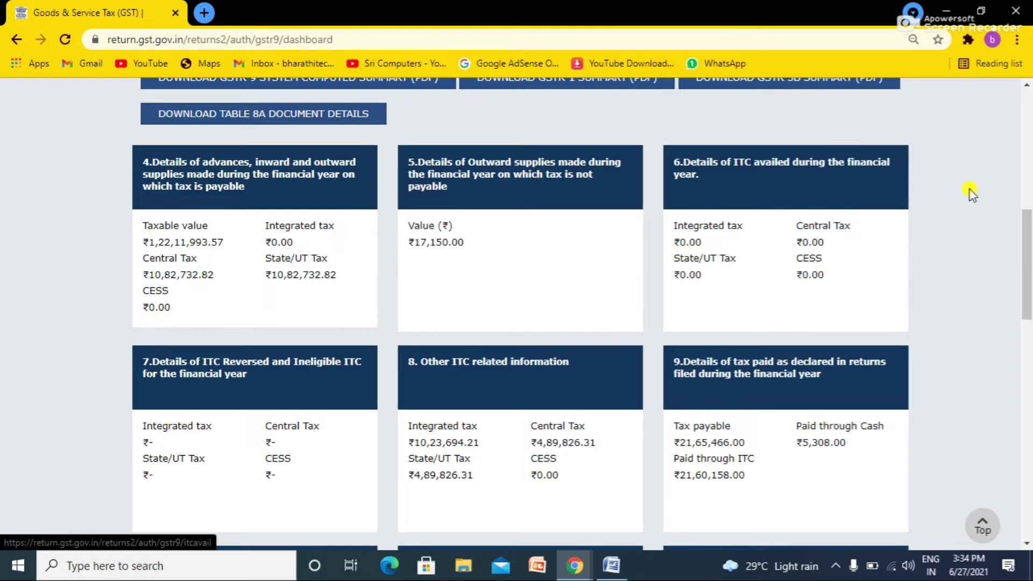
{"action": "left_click_drag", "start_coordinate": [1029, 241], "coordinate": [1005, 194]}
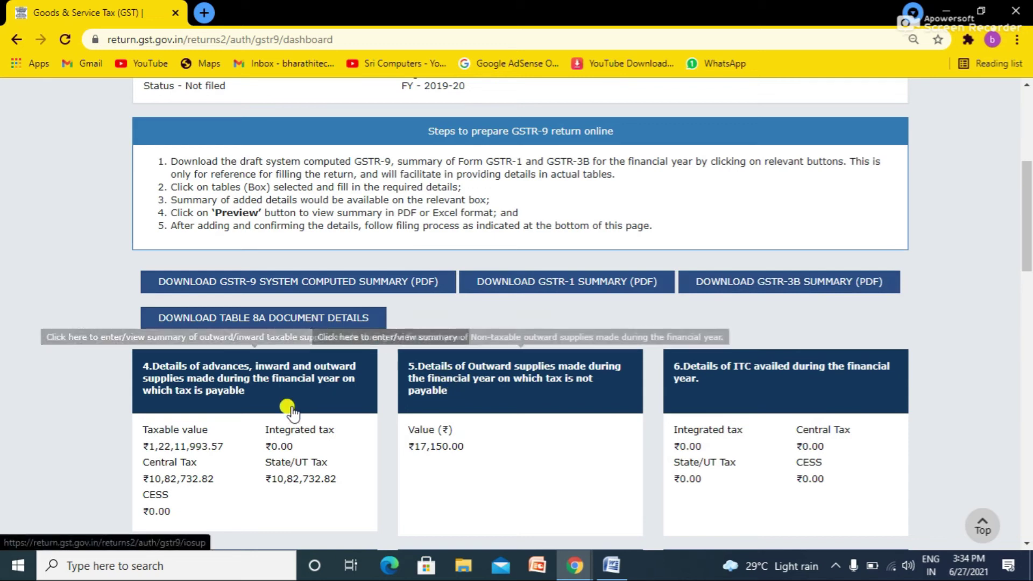
{"action": "left_click", "coordinate": [282, 389]}
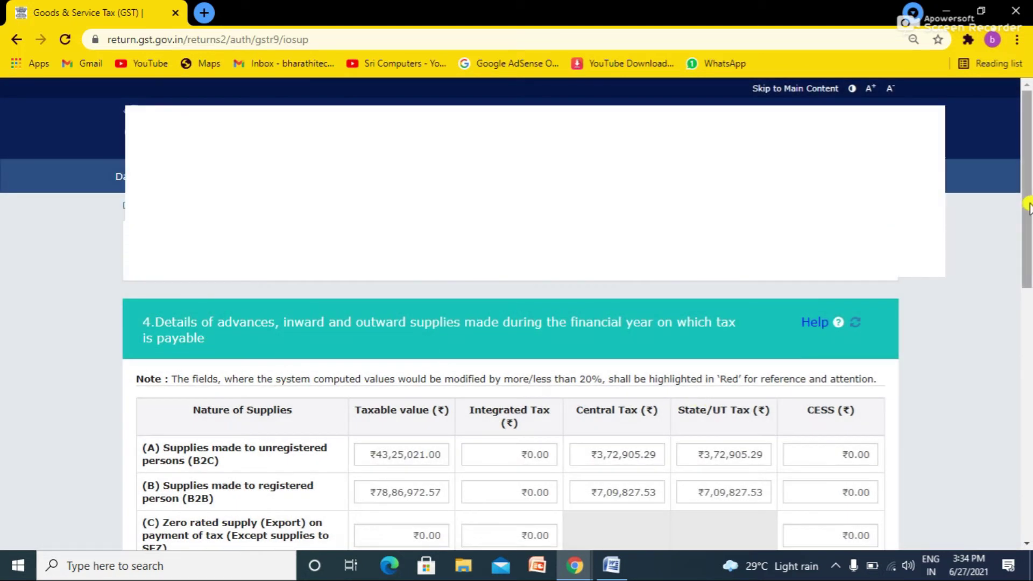
{"action": "left_click_drag", "start_coordinate": [1028, 208], "coordinate": [1029, 275]}
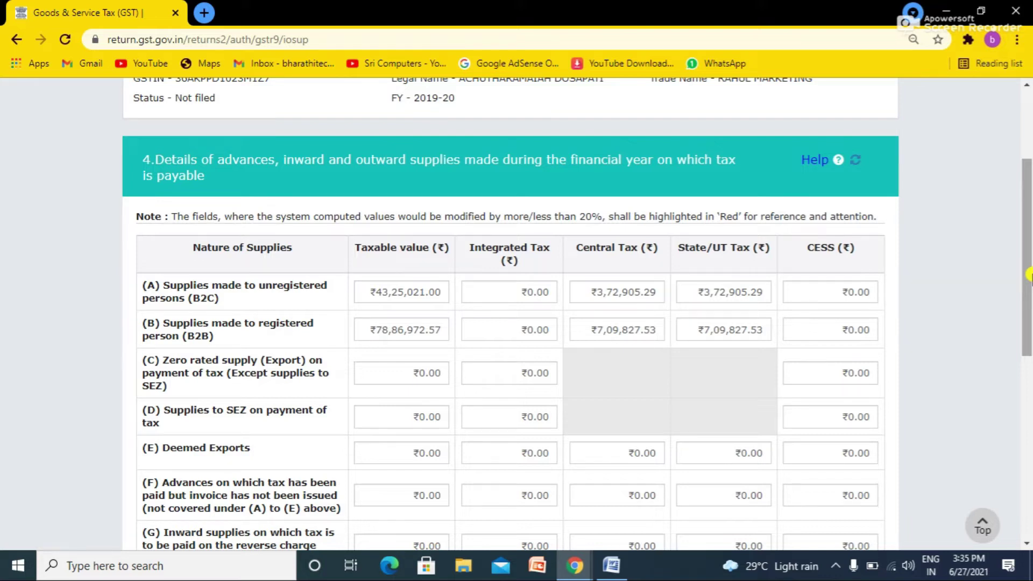
{"action": "left_click_drag", "start_coordinate": [1029, 275], "coordinate": [990, 314]}
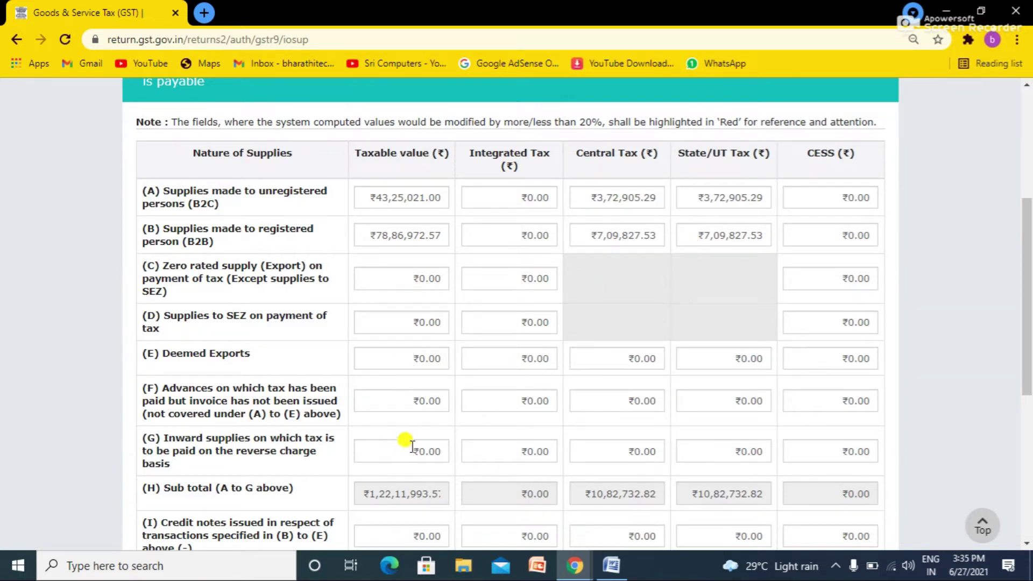
{"action": "left_click_drag", "start_coordinate": [1027, 222], "coordinate": [1028, 335]}
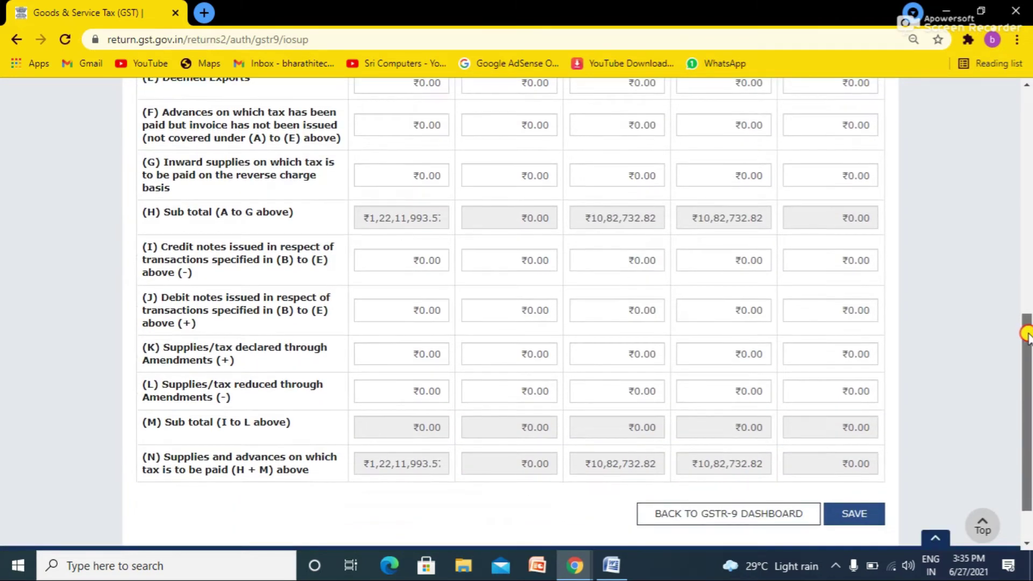
{"action": "left_click_drag", "start_coordinate": [1028, 329], "coordinate": [991, 102]}
{"action": "key", "text": "alt+Left"}
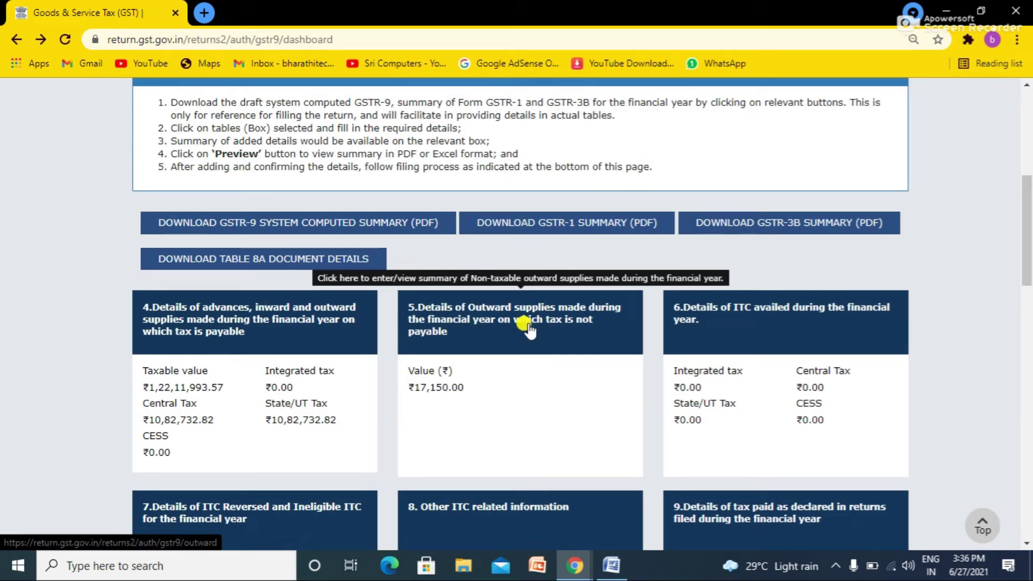
Open table 5 on outward supplies without tax payable, examine its rows down to total turnover, and return to the dashboard.
{"action": "left_click", "coordinate": [528, 325]}
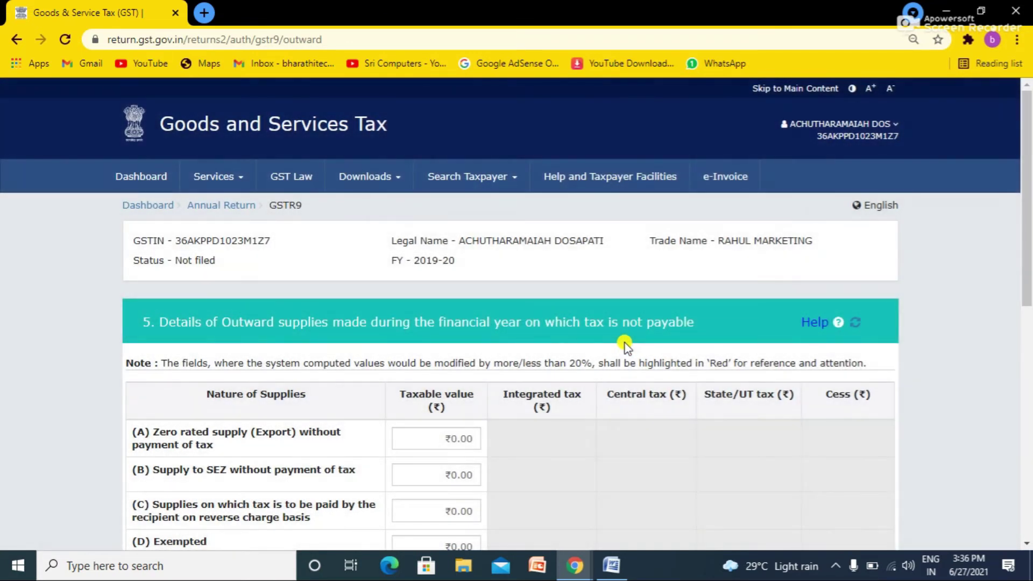
{"action": "left_click_drag", "start_coordinate": [1028, 196], "coordinate": [1029, 310]}
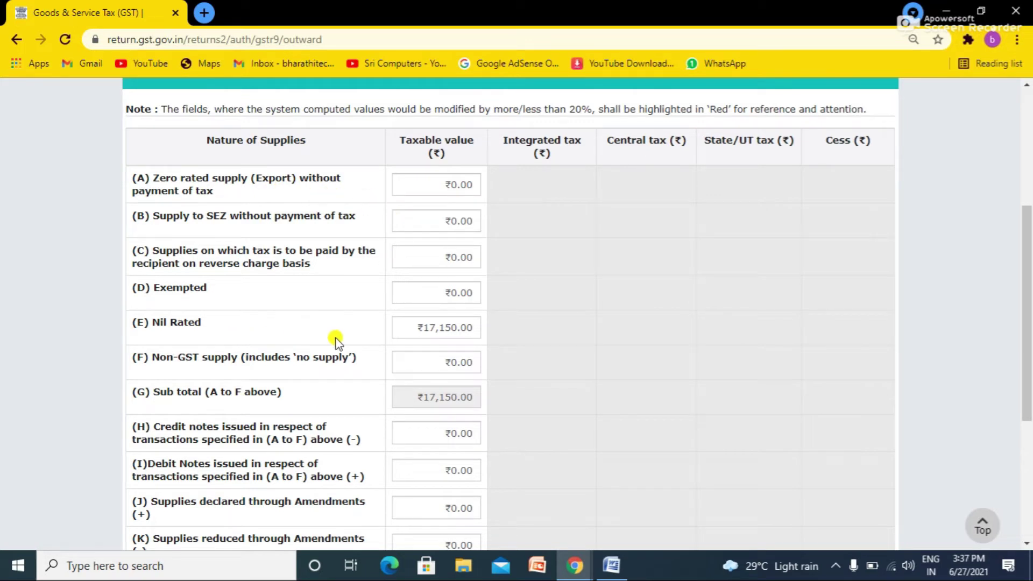
{"action": "mouse_move", "coordinate": [442, 337]}
{"action": "left_click_drag", "start_coordinate": [1028, 215], "coordinate": [1022, 276]}
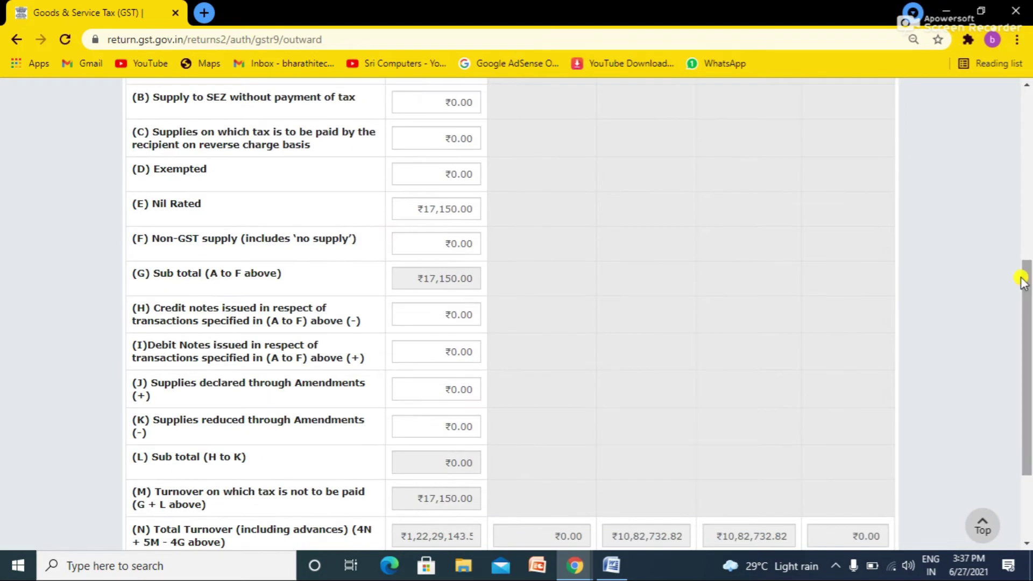
{"action": "left_click", "coordinate": [22, 47]}
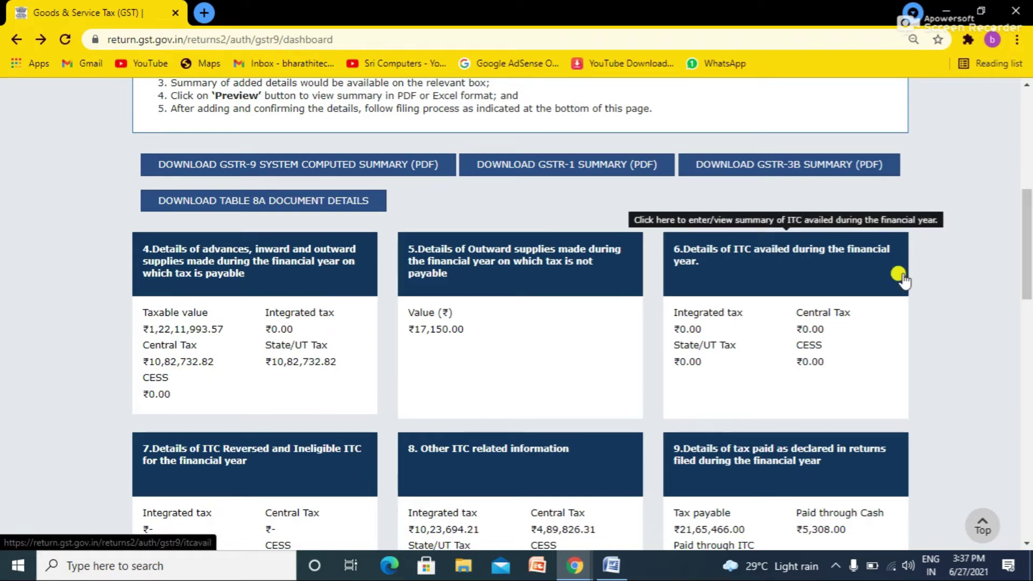
Open table 6 on ITC availed during the financial year, examine its entries and return to the dashboard.
{"action": "left_click", "coordinate": [806, 270]}
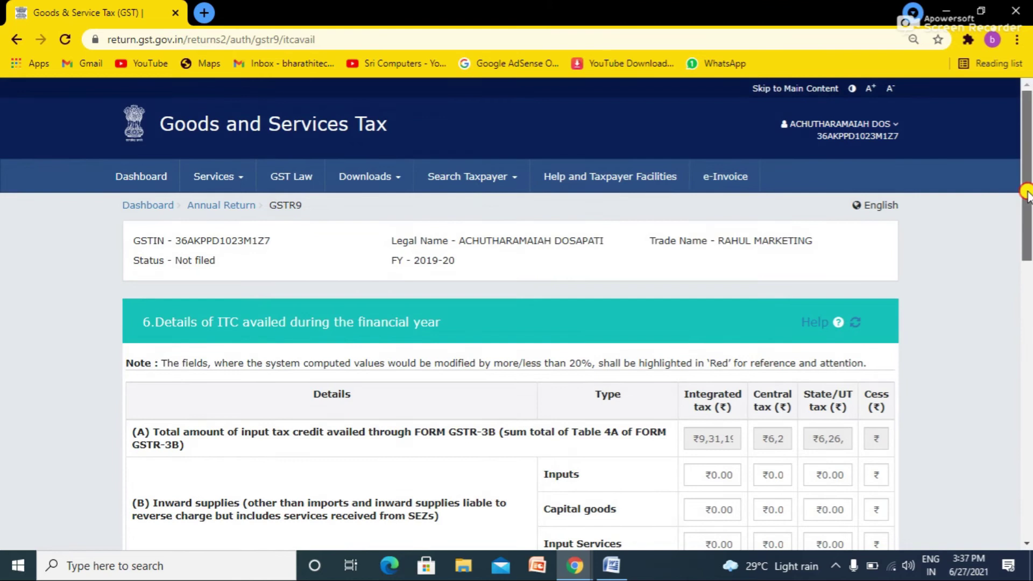
{"action": "left_click_drag", "start_coordinate": [1029, 206], "coordinate": [1029, 256]}
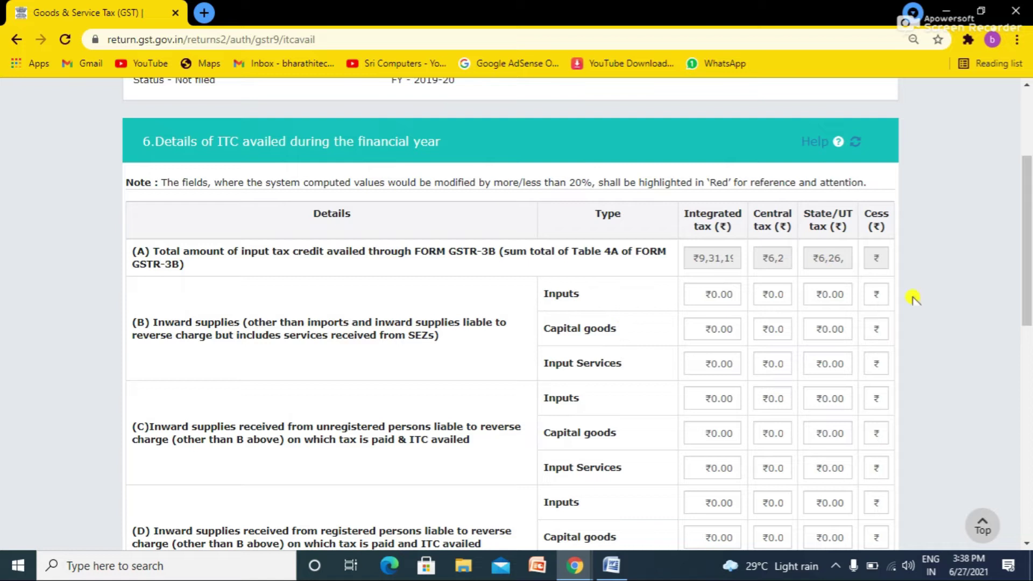
{"action": "mouse_move", "coordinate": [1029, 230]}
{"action": "left_mouse_down"}
{"action": "mouse_move", "coordinate": [1029, 437]}
{"action": "mouse_move", "coordinate": [1024, 219]}
{"action": "left_mouse_up"}
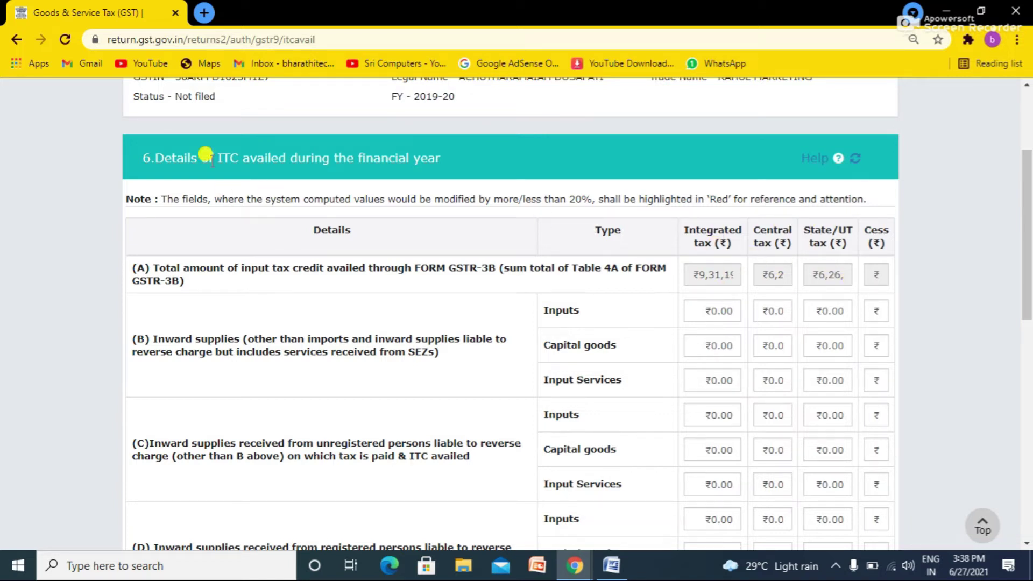
{"action": "left_click", "coordinate": [14, 39]}
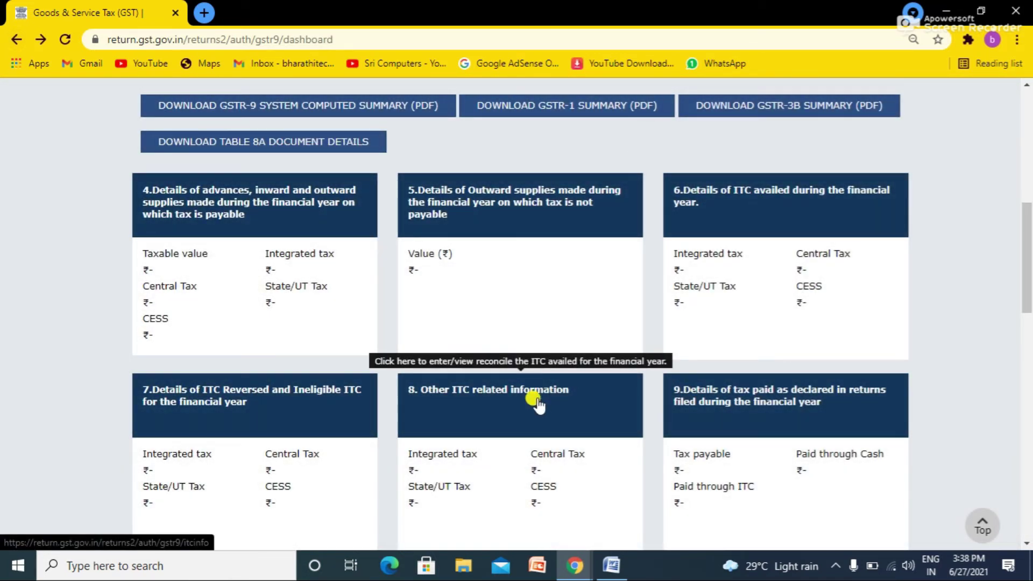
Review and save table 8, Other ITC related information, and return to the GSTR-9 dashboard to look over the remaining tables.
{"action": "left_click", "coordinate": [518, 391]}
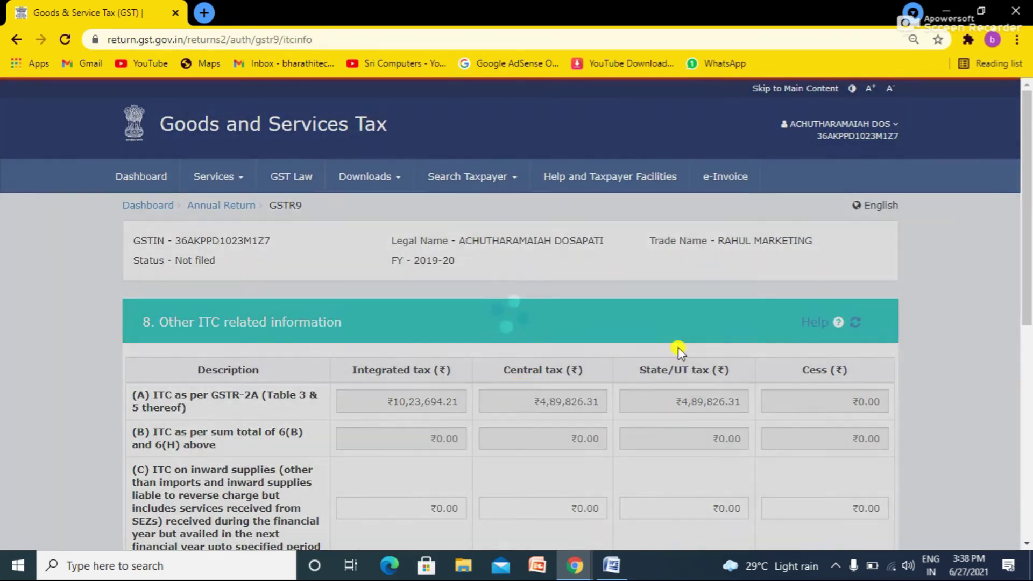
{"action": "scroll", "coordinate": [1029, 274], "scroll_direction": "down", "scroll_amount": 3}
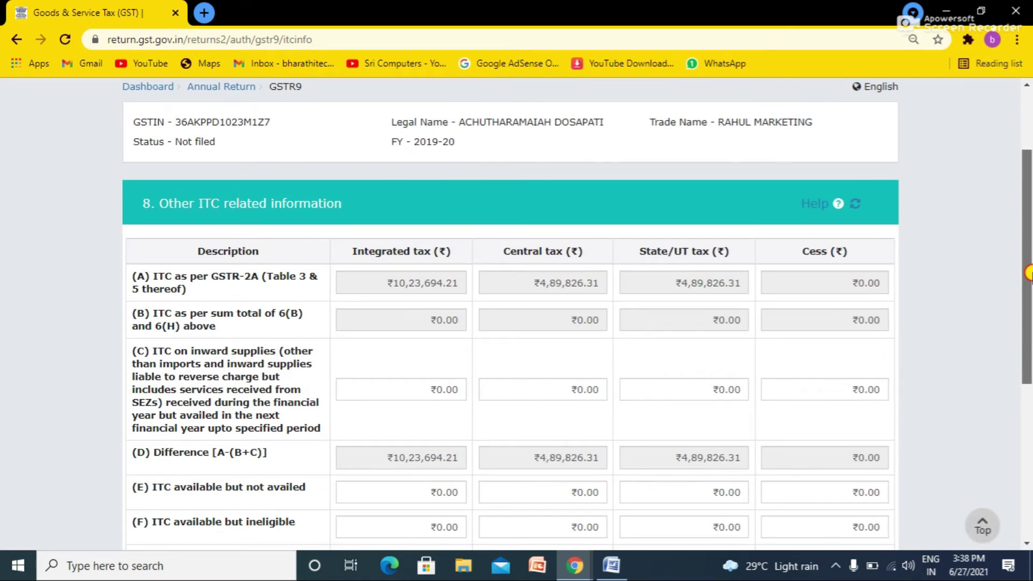
{"action": "left_click_drag", "start_coordinate": [1029, 274], "coordinate": [1029, 287]}
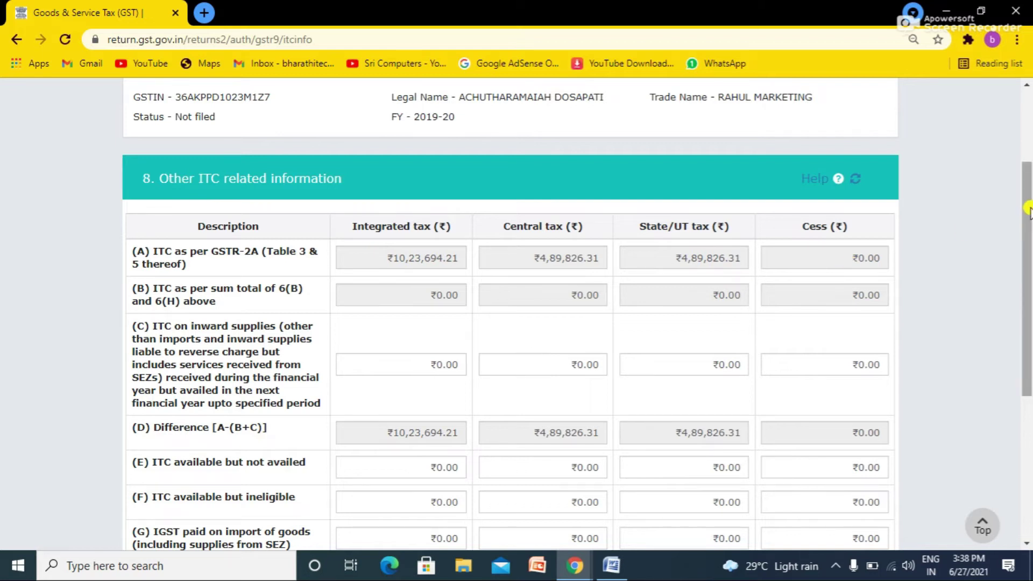
{"action": "left_click_drag", "start_coordinate": [1028, 213], "coordinate": [1029, 355]}
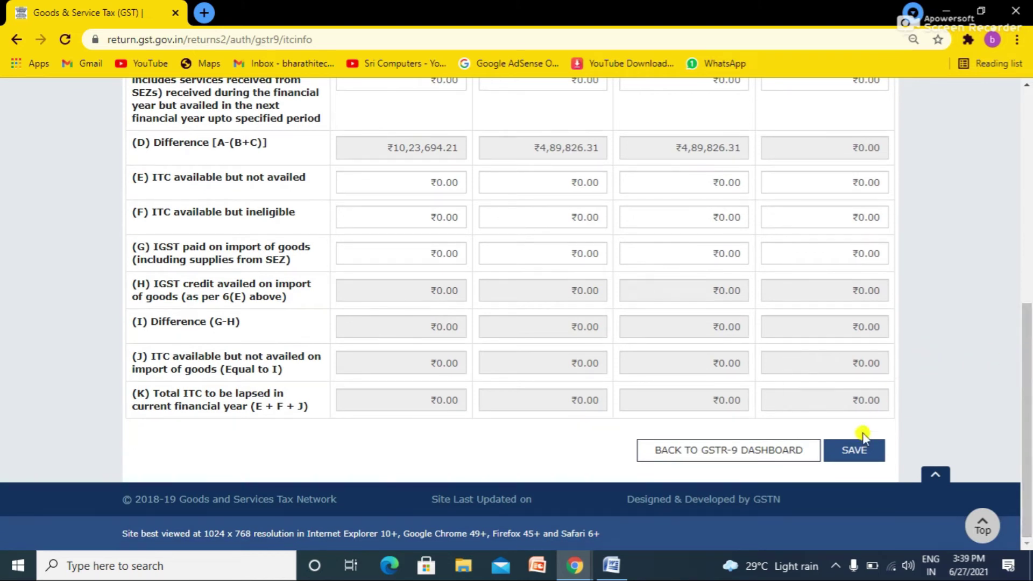
{"action": "left_click", "coordinate": [857, 451]}
{"action": "left_click", "coordinate": [17, 39]}
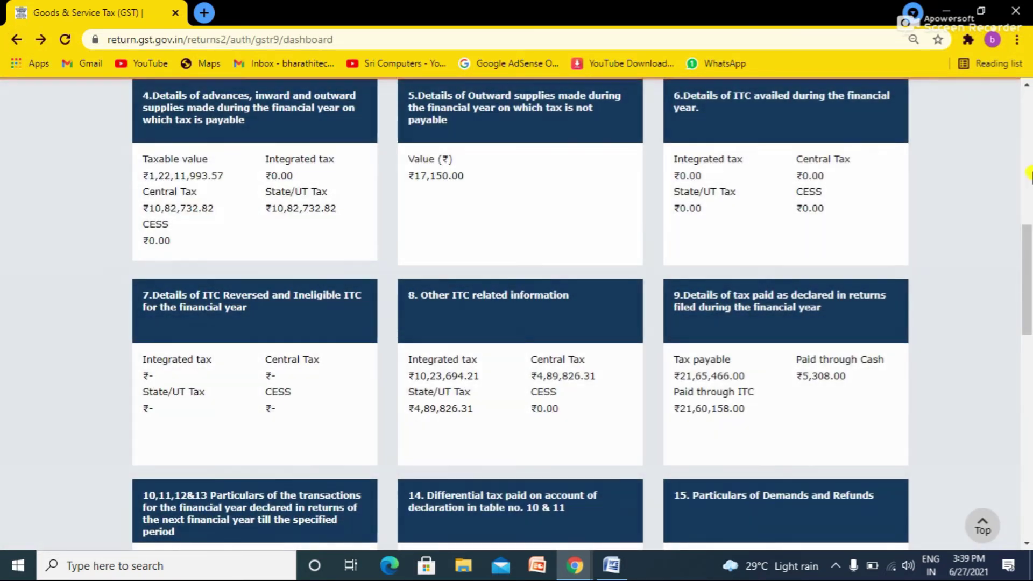
{"action": "left_click_drag", "start_coordinate": [1028, 243], "coordinate": [1029, 468]}
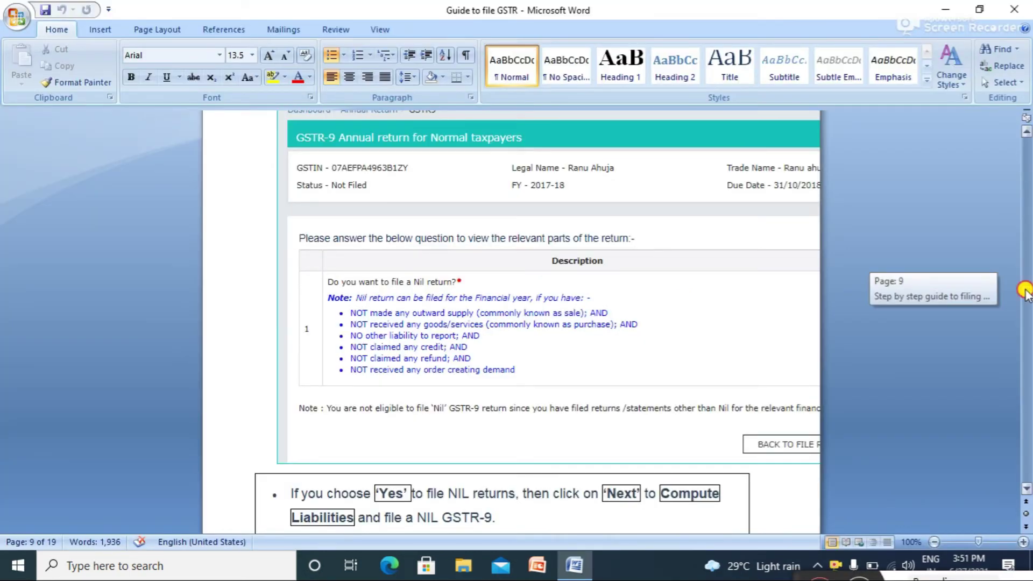
Switch to the "Guide to file GSTR" document in Word and read from its beginning to the "Who must file GSTR-9?" section.
{"action": "left_click_drag", "start_coordinate": [1027, 226], "coordinate": [1027, 140]}
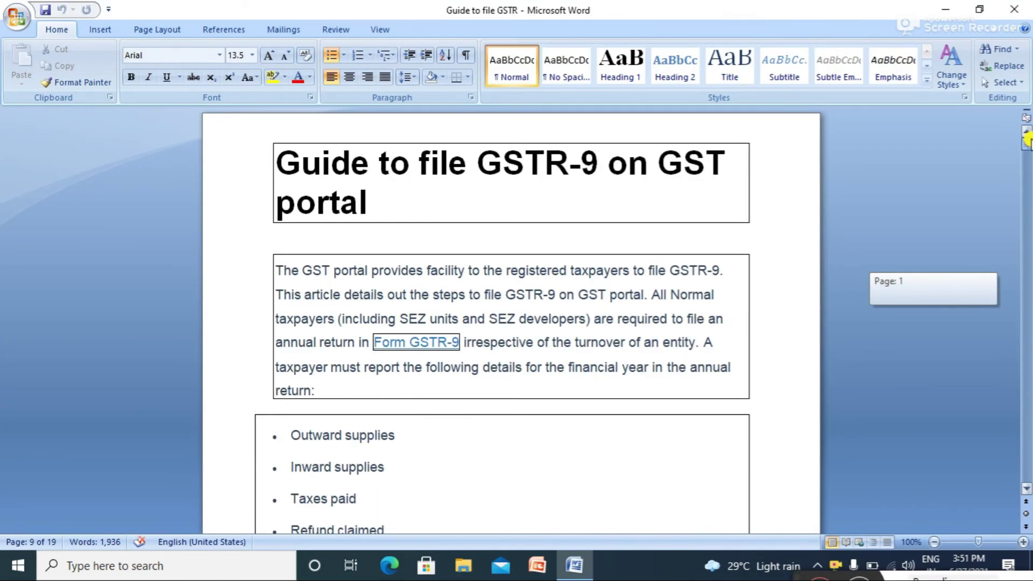
{"action": "left_click", "coordinate": [709, 517]}
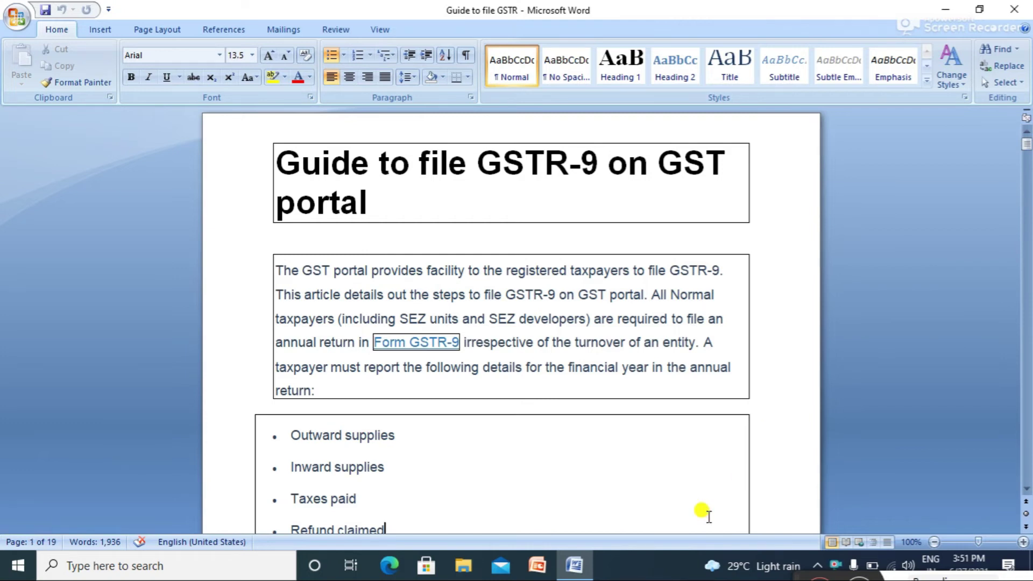
{"action": "scroll", "coordinate": [709, 517], "scroll_direction": "down", "scroll_amount": 10}
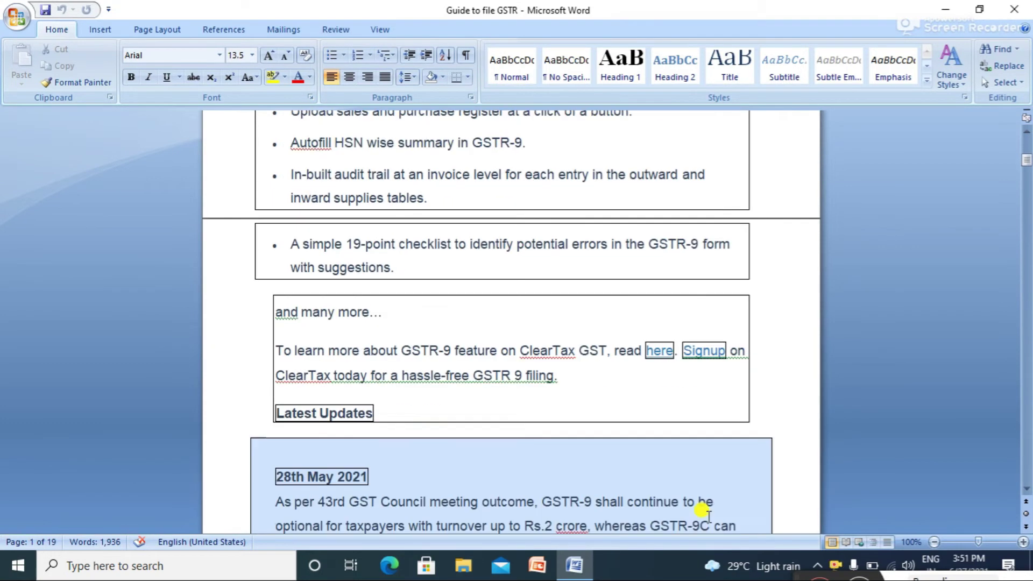
{"action": "scroll", "coordinate": [709, 516], "scroll_direction": "down", "scroll_amount": 10}
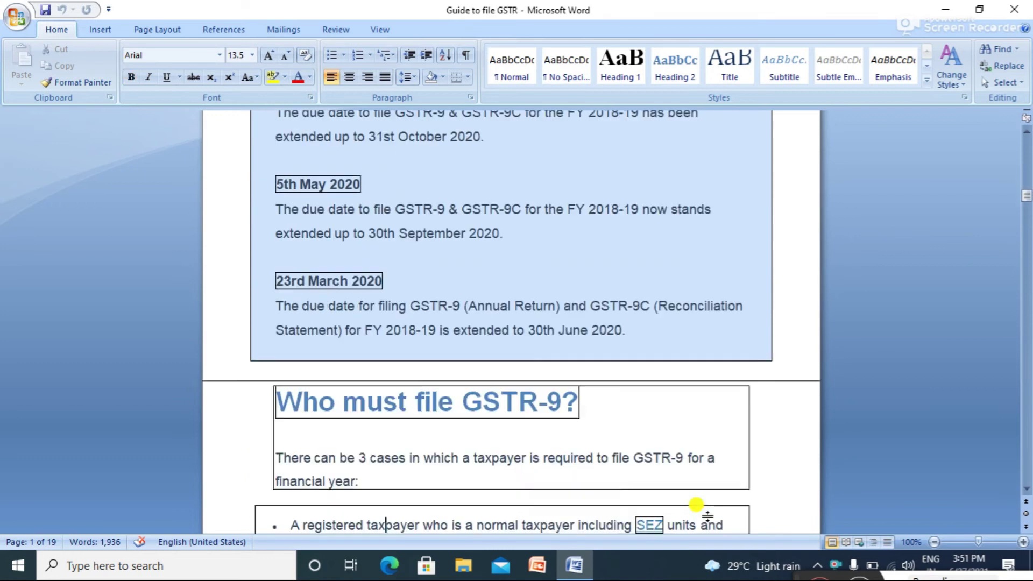
{"action": "scroll", "coordinate": [707, 516], "scroll_direction": "down", "scroll_amount": 5}
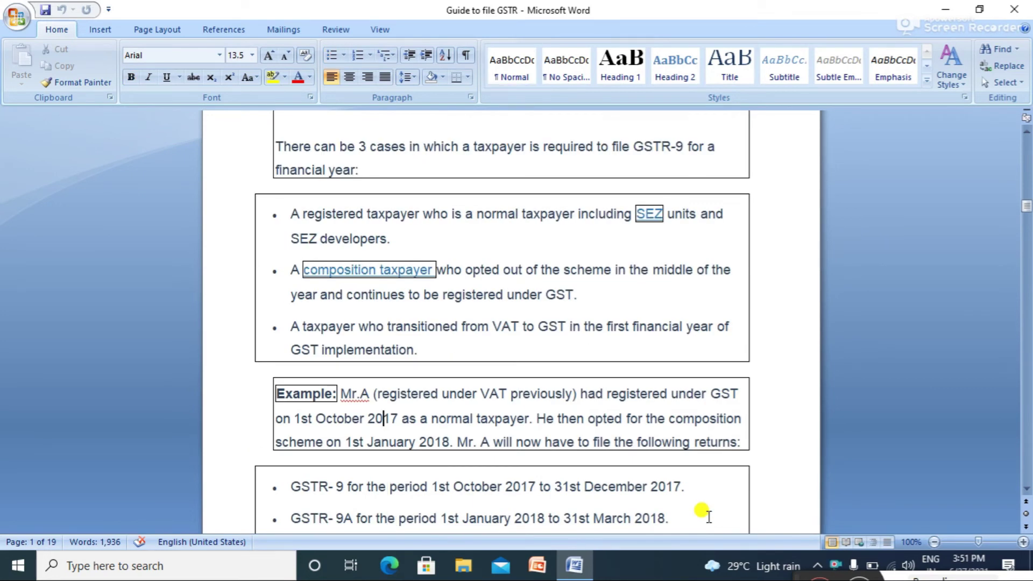
Read on in the guide through the "Prerequisites for filing GSTR-9" section.
{"action": "key", "text": "Down"}
{"action": "key", "text": "Down"}
{"action": "key", "text": "Down"}
{"action": "key", "text": "Down"}
{"action": "key", "text": "Down"}
{"action": "key", "text": "Down"}
{"action": "key", "text": "Down"}
{"action": "key", "text": "Down"}
{"action": "key", "text": "Down"}
{"action": "key", "text": "Down"}
{"action": "key", "text": "Down"}
{"action": "key", "text": "Down"}
{"action": "key", "text": "Down"}
{"action": "key", "text": "Down"}
{"action": "key", "text": "Down"}
{"action": "key", "text": "Down"}
{"action": "key", "text": "Down"}
{"action": "key", "text": "Down"}
{"action": "key", "text": "Down"}
{"action": "key", "text": "Down"}
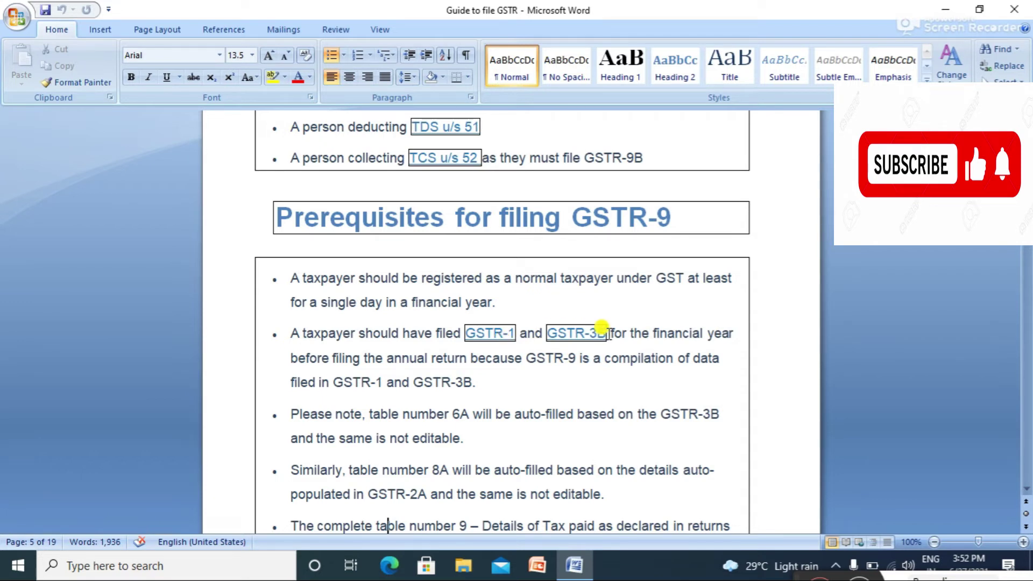
Read the remaining GSTR-9 prerequisites and continue to Step 1, login and navigation, in the "Step by step guide to filing GSTR-9" section.
{"action": "scroll", "coordinate": [457, 329], "scroll_direction": "down", "scroll_amount": 3}
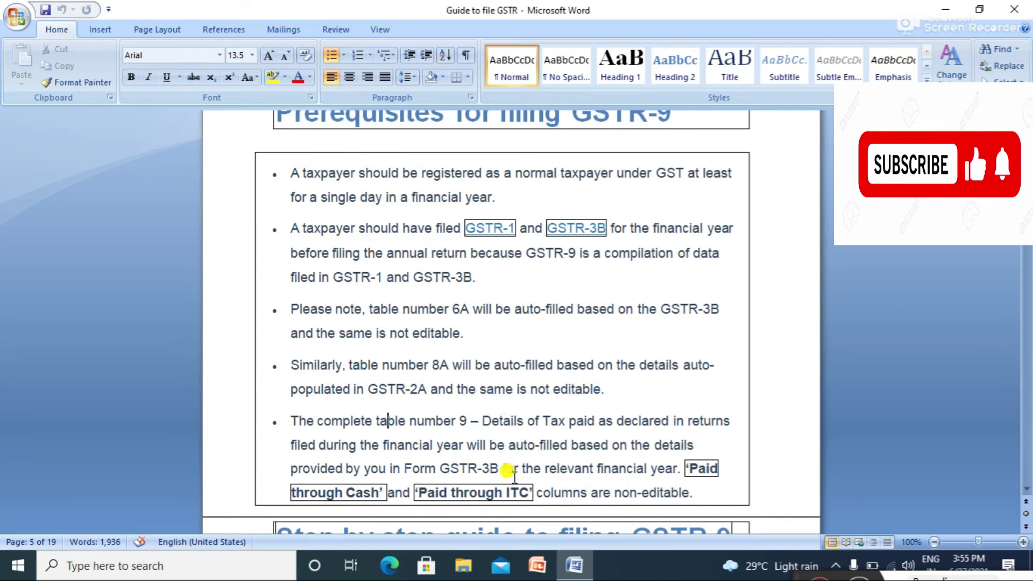
{"action": "key", "text": "Down"}
{"action": "key", "text": "Down"}
{"action": "key", "text": "Down"}
{"action": "key", "text": "Down"}
{"action": "key", "text": "Down"}
{"action": "key", "text": "Down"}
{"action": "key", "text": "Down"}
{"action": "key", "text": "Down"}
{"action": "key", "text": "Down"}
{"action": "key", "text": "Down"}
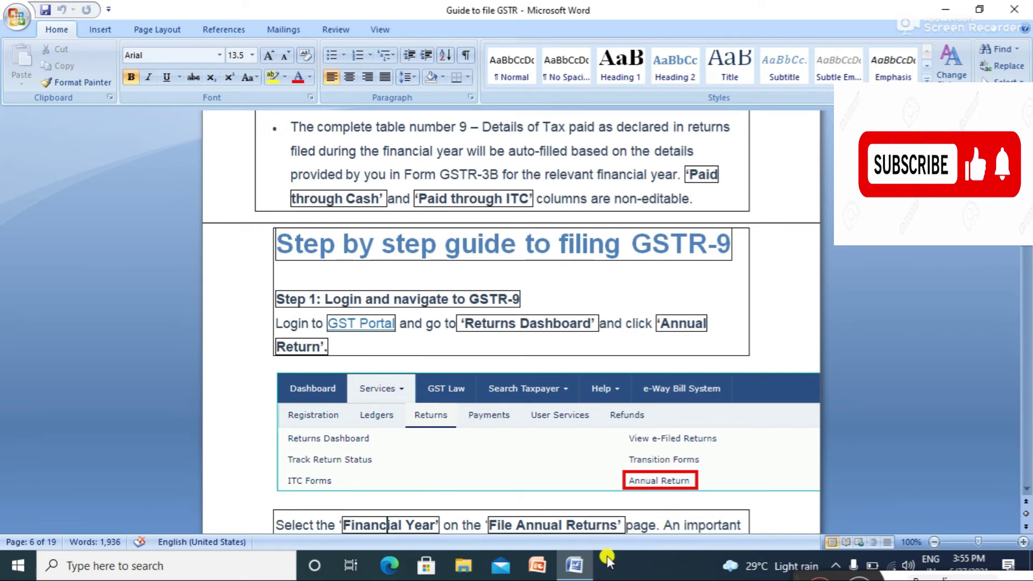
Return to the start of the guide and review the details to report in the annual return and the dated GSTR-9 due-date updates.
{"action": "left_click_drag", "start_coordinate": [1027, 249], "coordinate": [1027, 235]}
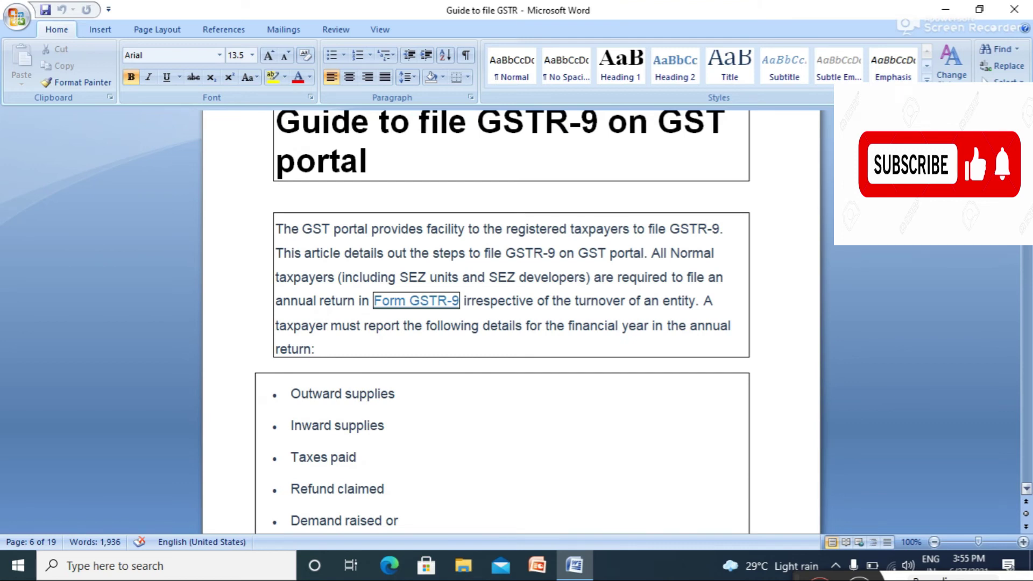
{"action": "scroll", "coordinate": [808, 296], "scroll_direction": "down", "scroll_amount": 4}
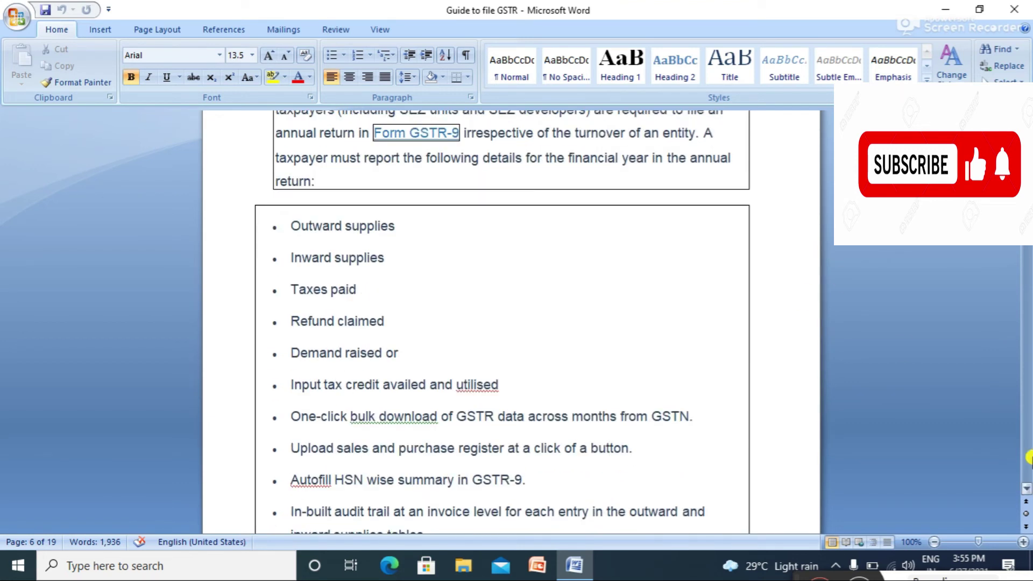
{"action": "left_click", "coordinate": [1027, 489]}
{"action": "left_click_drag", "start_coordinate": [1026, 492], "coordinate": [1026, 493]}
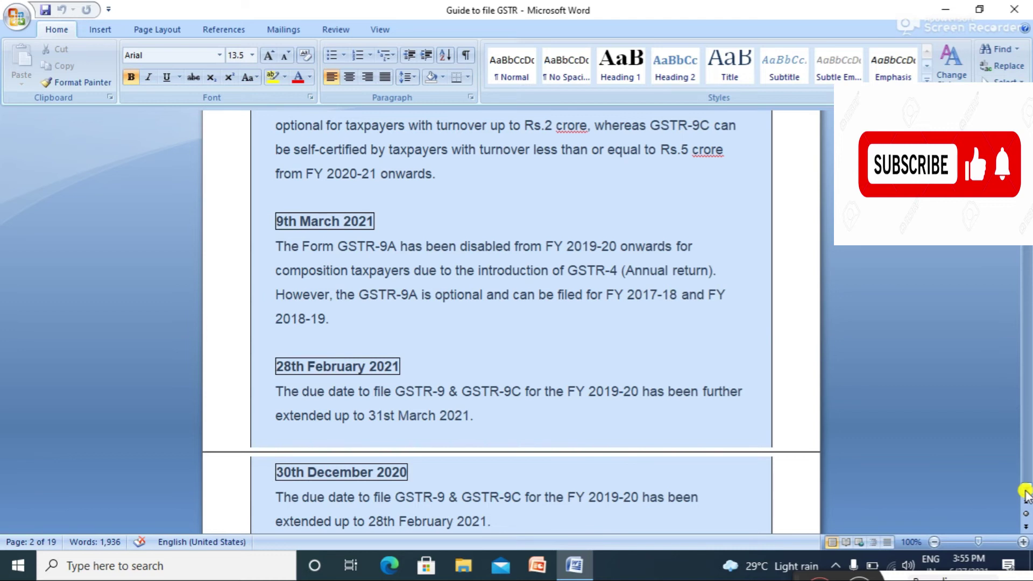
{"action": "left_click_drag", "start_coordinate": [1026, 493], "coordinate": [1026, 492]}
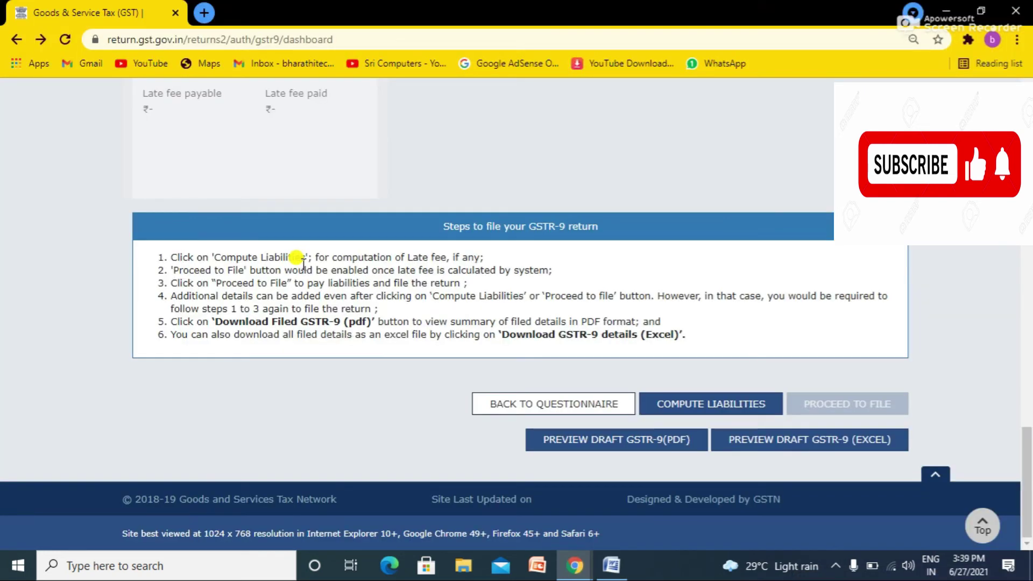